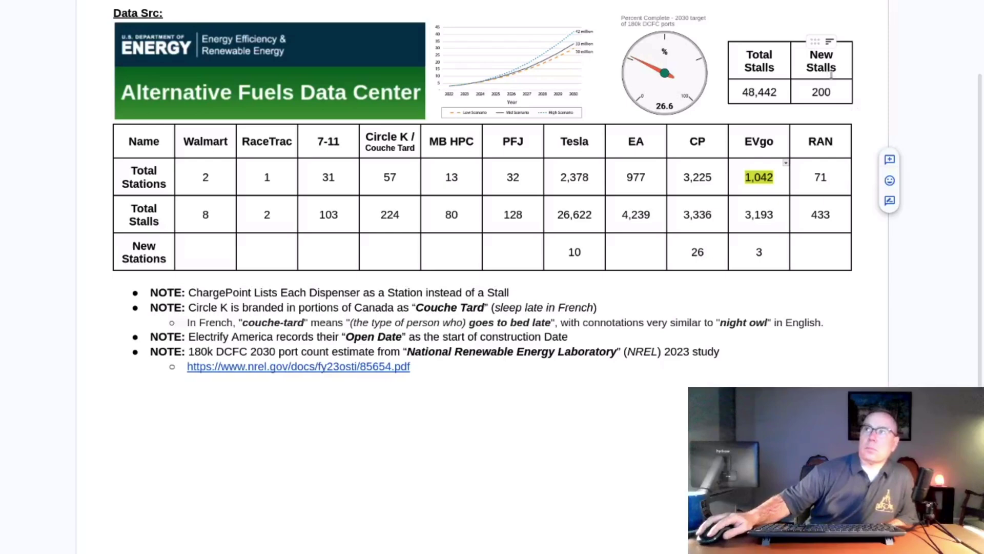
- Highlight the New Stalls value 200 in the AFDC summary and switch to the MariaDB terminal
drag(837, 93, 808, 94)
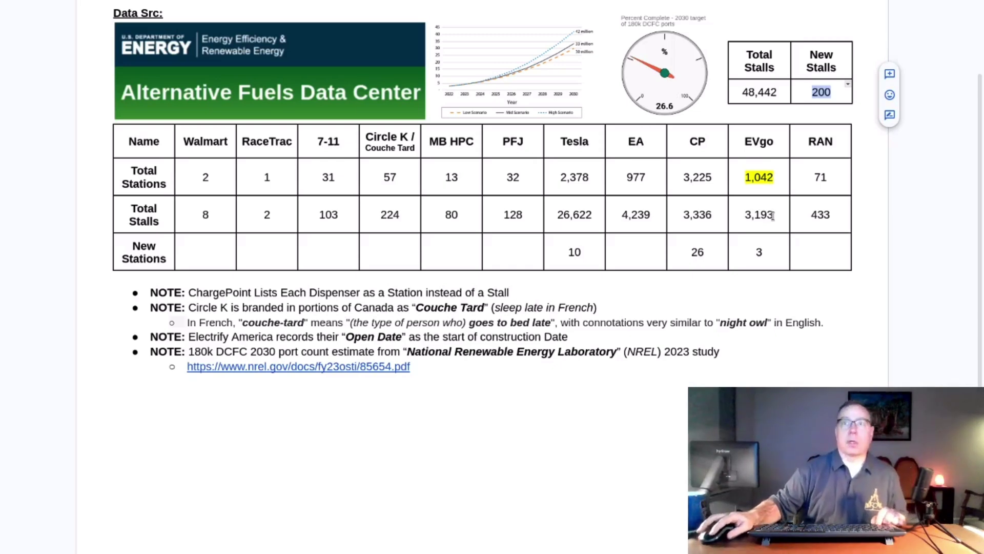
key(super)
click(380, 177)
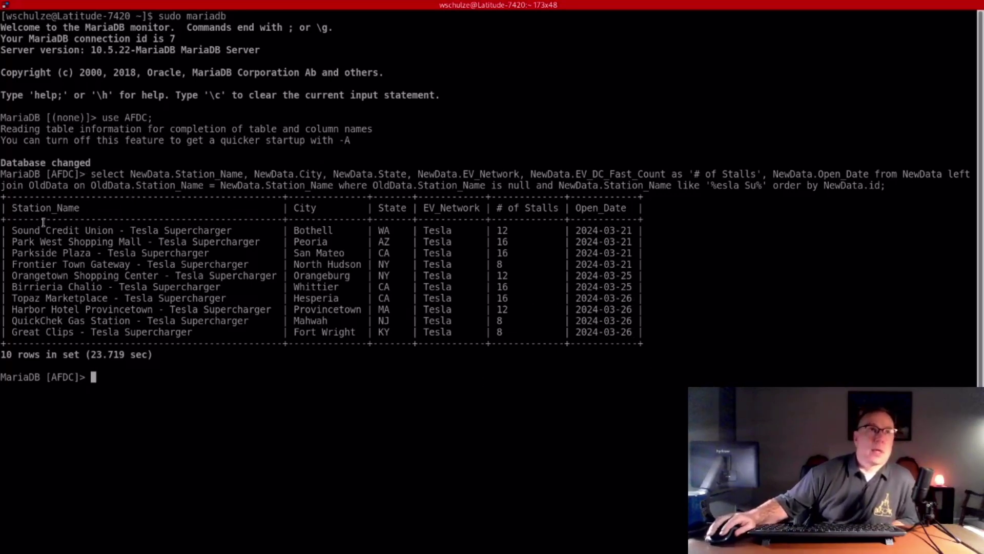
- Select the whole ten-row Tesla Supercharger result table from the Station_Name header down
drag(12, 208, 771, 349)
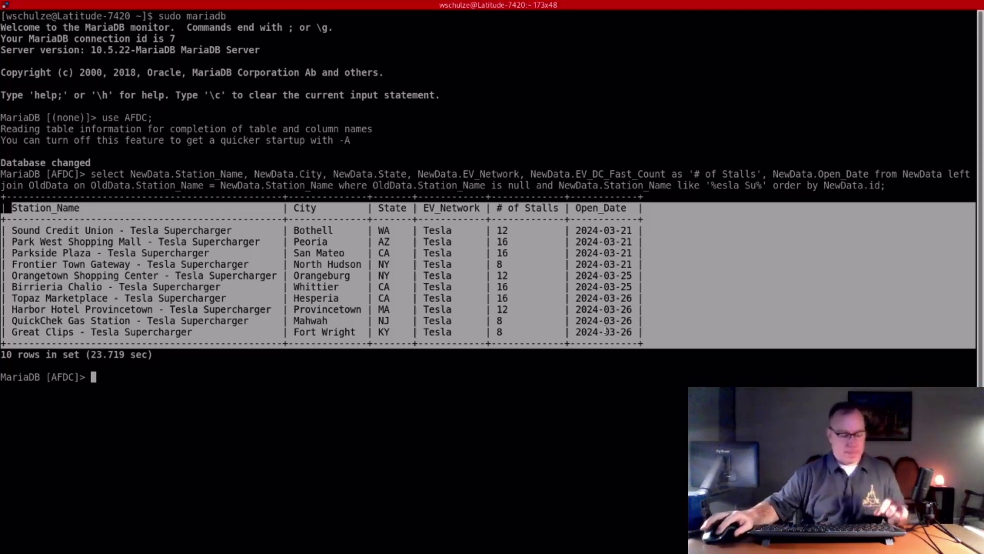
- Paste and run the ChargePoint Network new-stations query (id above 84000), returning 26 rows
right_click(404, 463)
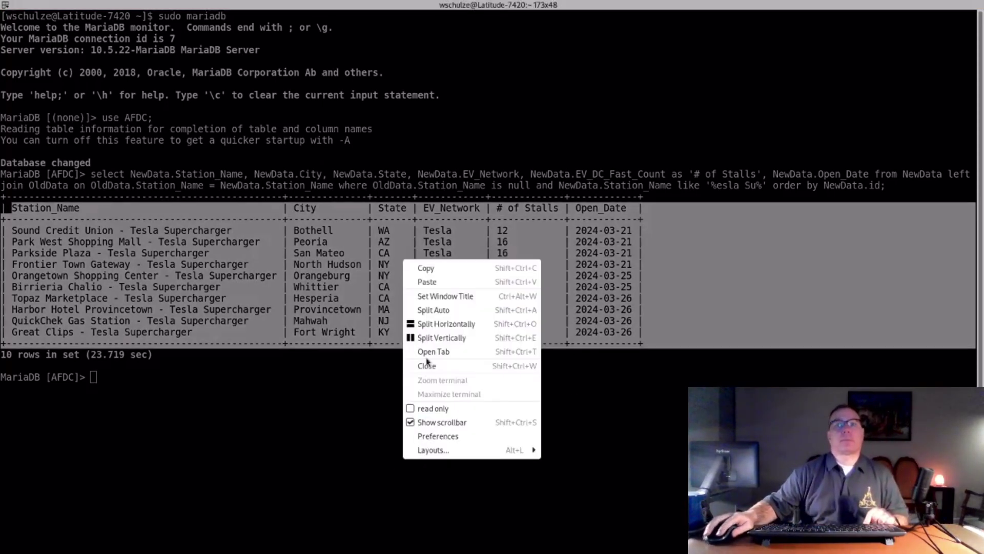
click(431, 277)
key(Up)
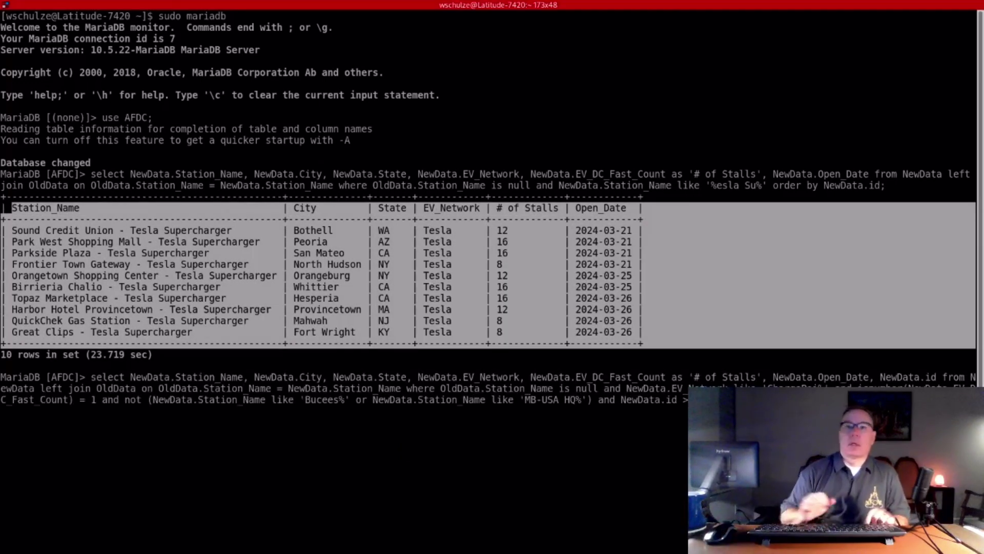
key(Return)
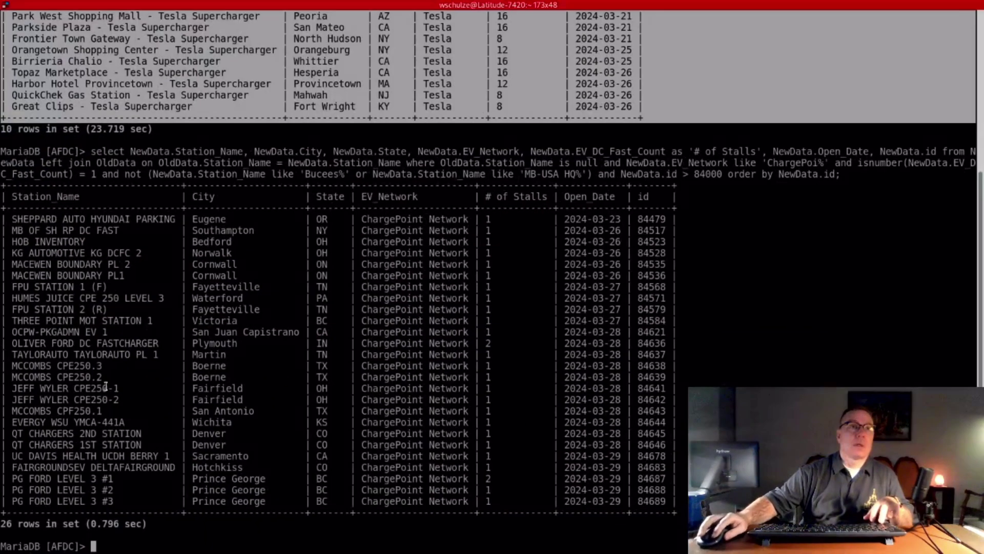
- Highlight the '26 rows in set' count and the two new QT CHARGERS rows in Denver
drag(2, 523, 150, 524)
key(super)
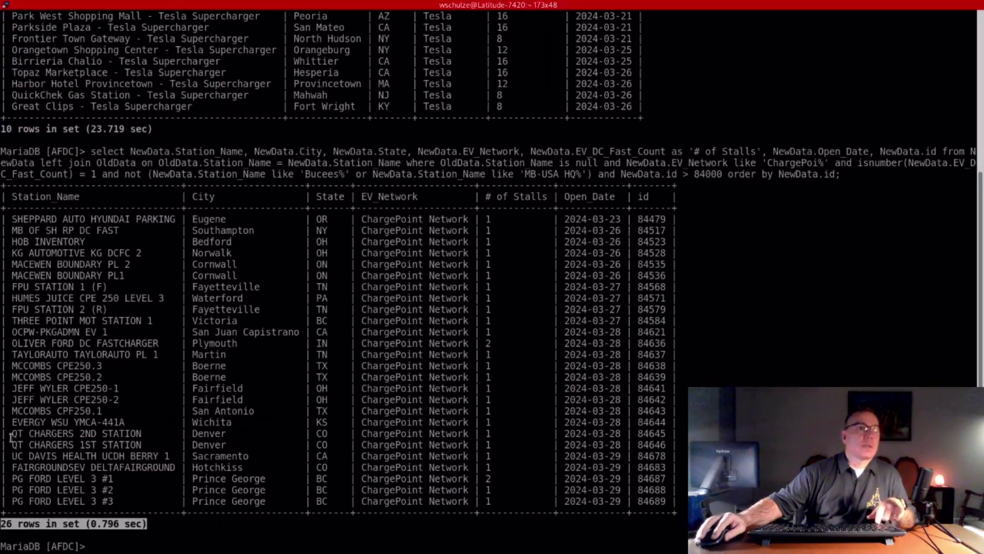
drag(5, 433, 686, 446)
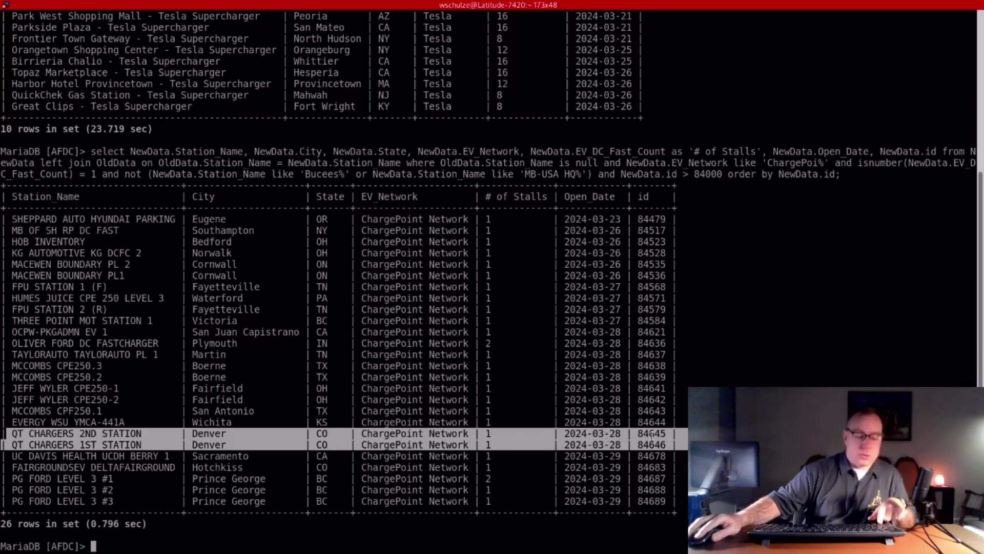
- Paste and run the QT Chargers lookup query, returning four Denver stations
key(super)
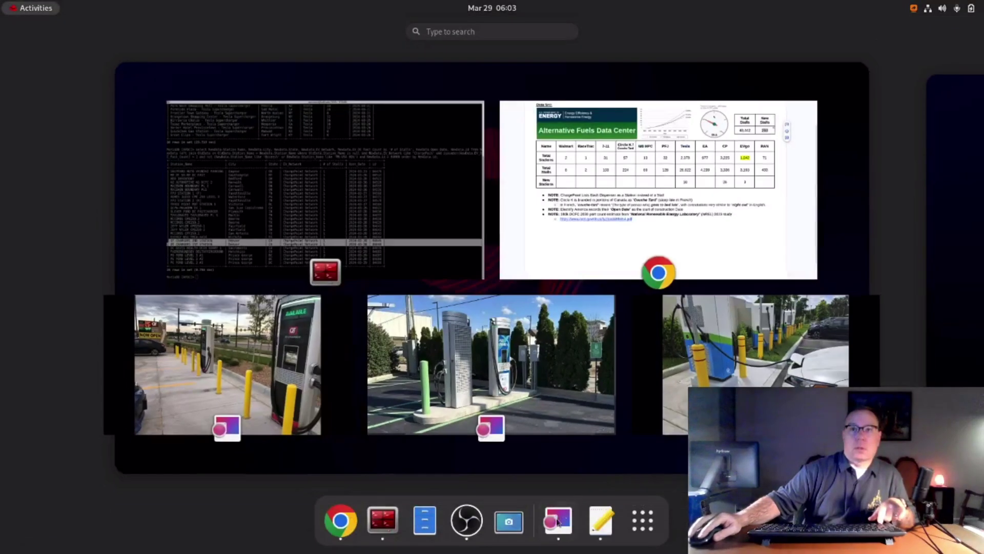
click(600, 524)
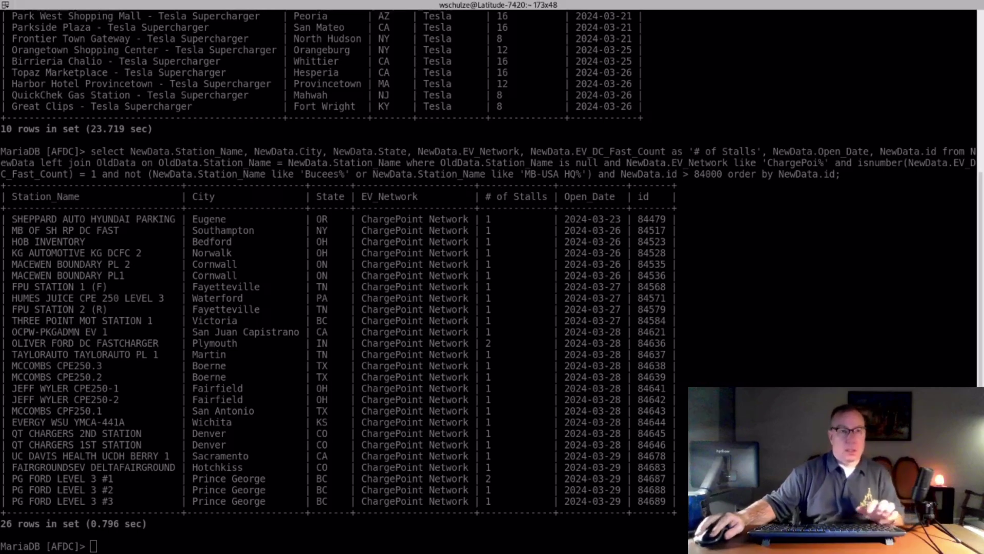
right_click(188, 408)
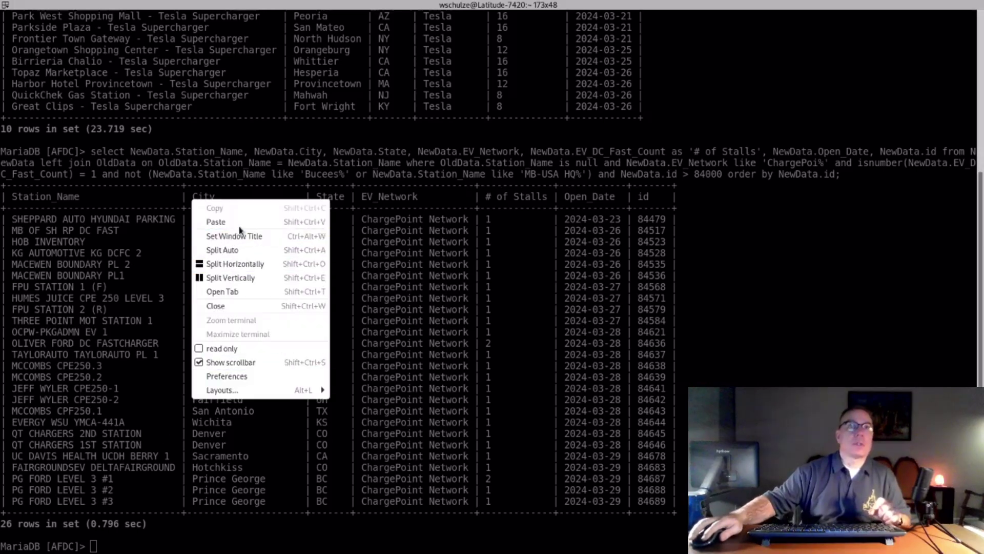
click(220, 222)
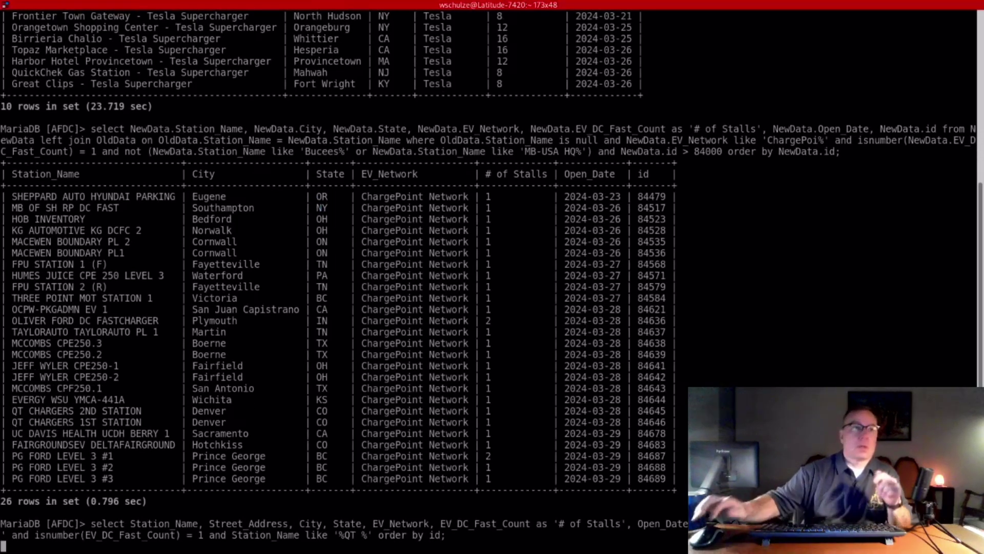
key(Return)
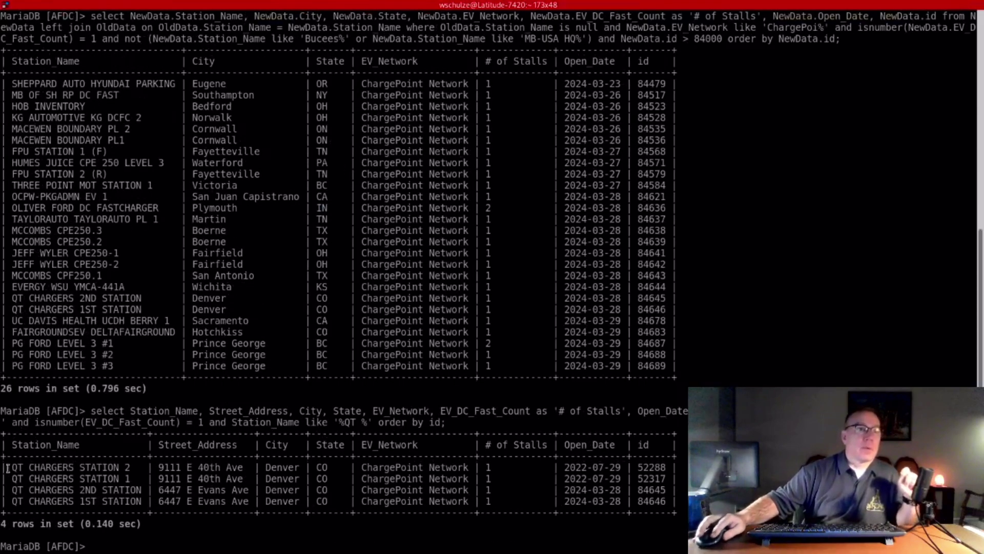
- Highlight the older QT Chargers Station 2 row and its 2022-07-29 open date
drag(7, 468, 679, 477)
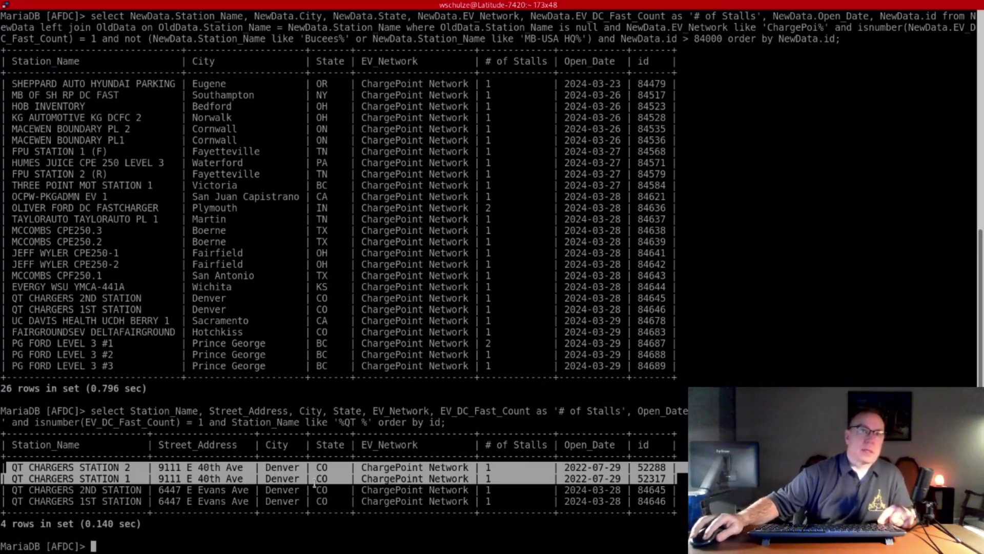
click(567, 469)
mouse_move(567, 468)
mouse_down()
mouse_move(605, 469)
mouse_move(586, 468)
mouse_up()
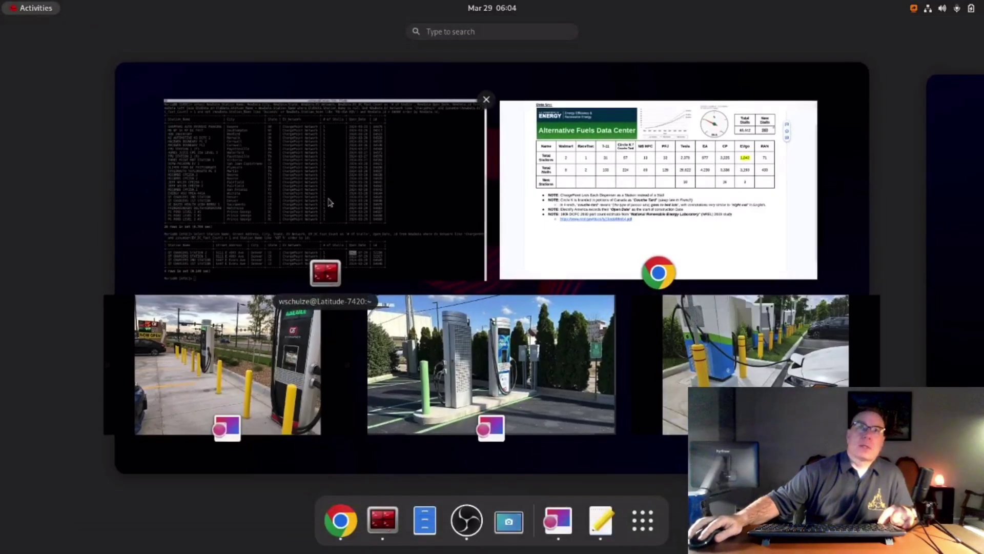
- Back in the terminal, mark the two QT Chargers rows opened 2024-03-28 at 6447 E Evans Ave
click(329, 202)
drag(11, 490, 684, 498)
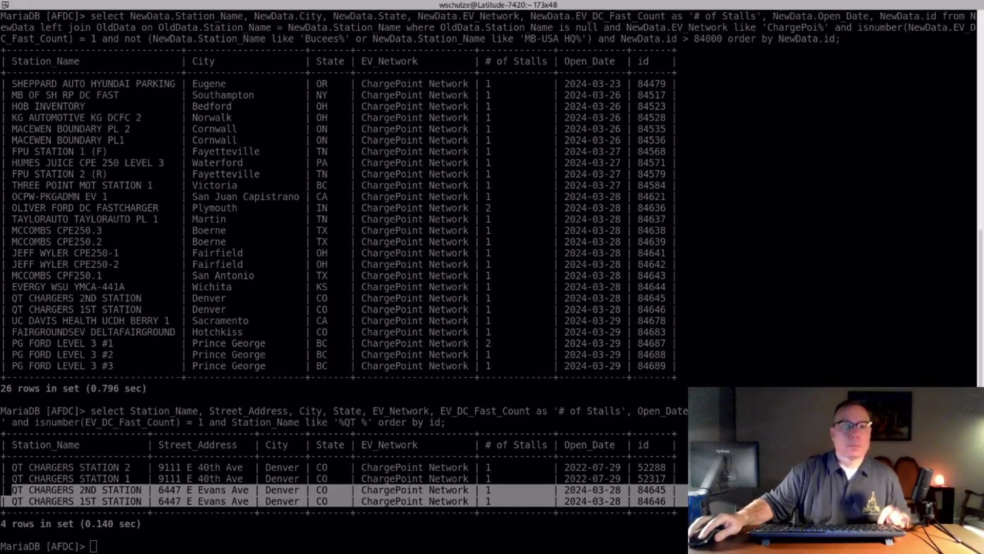
- Paste the eVgo Network query listing three stations and mark the Target North Bergen #T1865 row
key(super)
key(super)
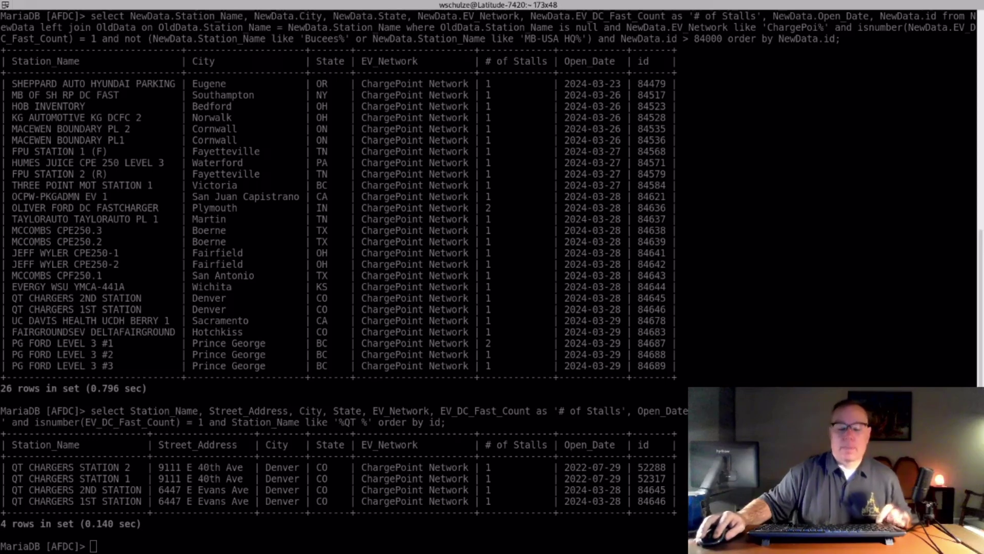
right_click(215, 424)
click(264, 240)
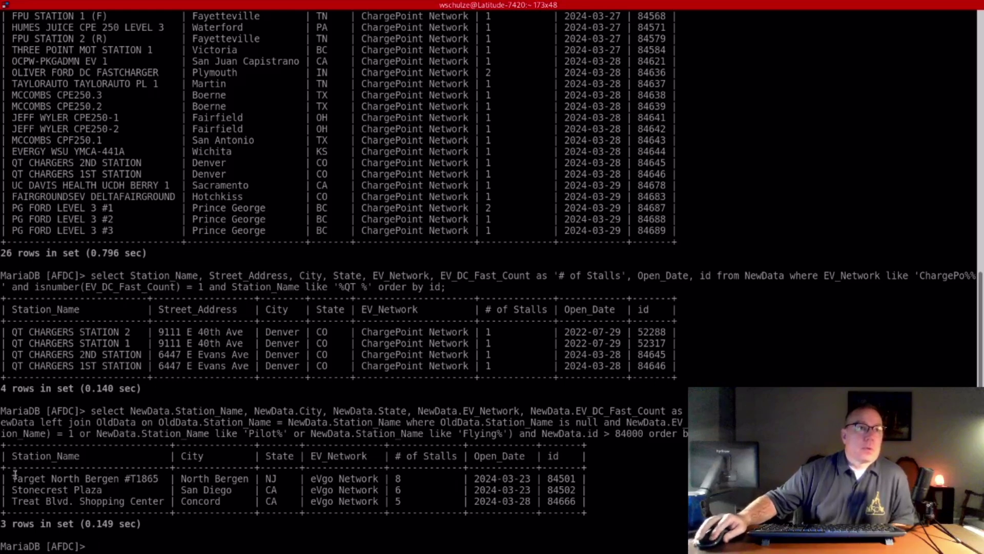
drag(12, 478, 408, 474)
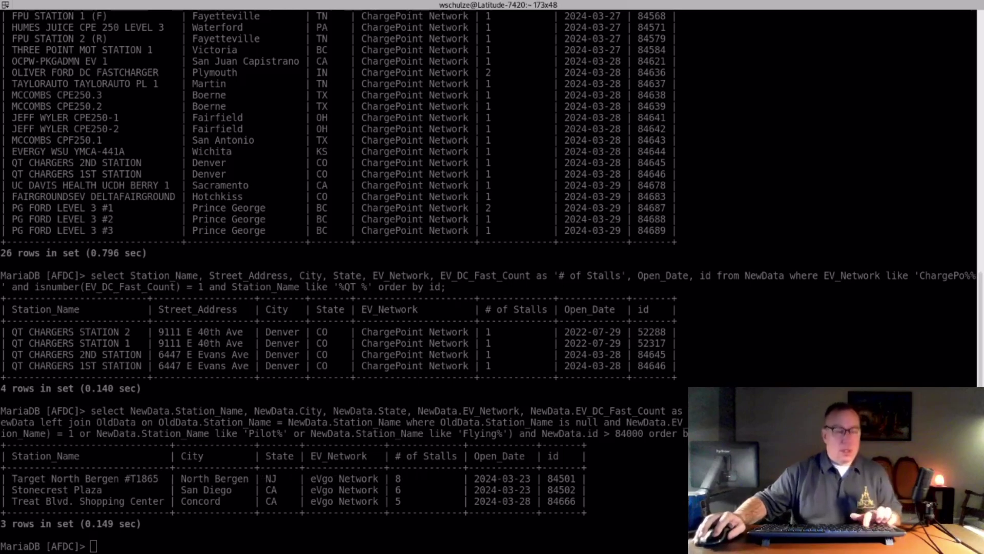
- Run the FPL EVolution query returning 30 stations and mark the 2024-03-27 Panera Bread row
right_click(205, 323)
click(228, 344)
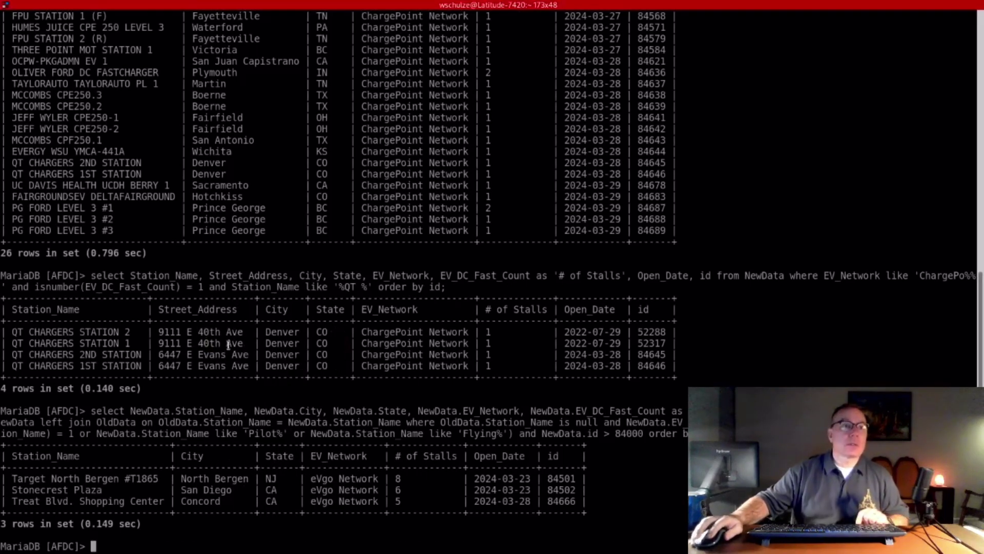
key(Return)
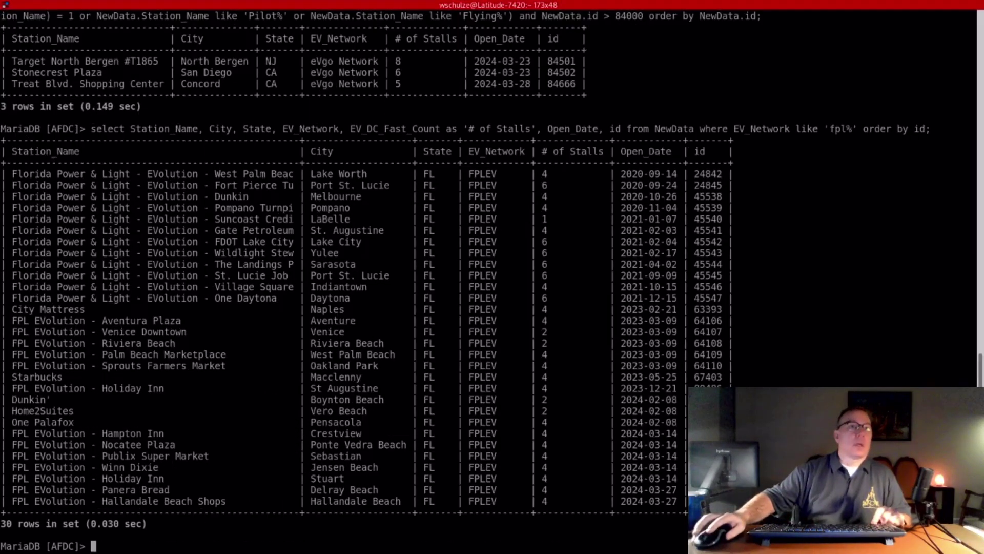
drag(2, 489, 687, 501)
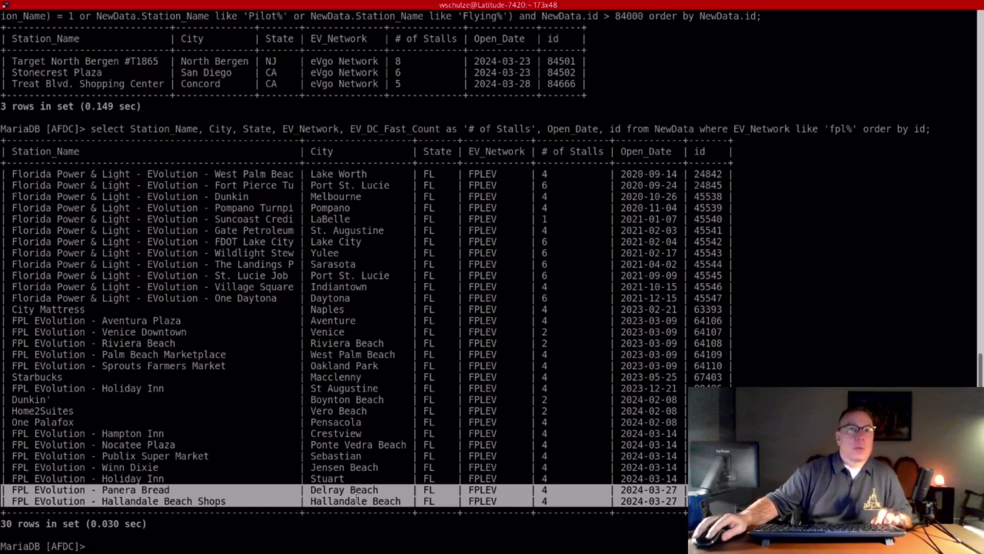
key(super)
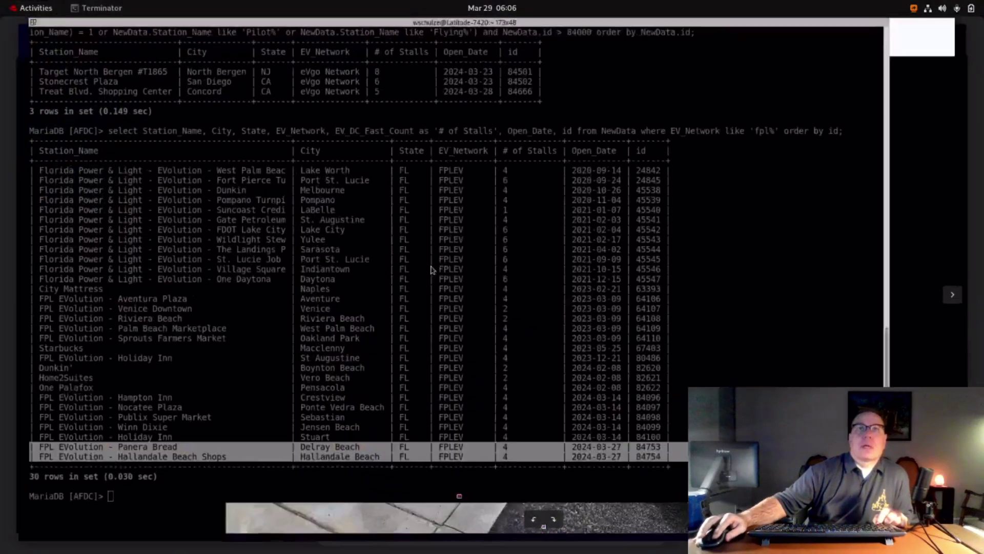
click(669, 490)
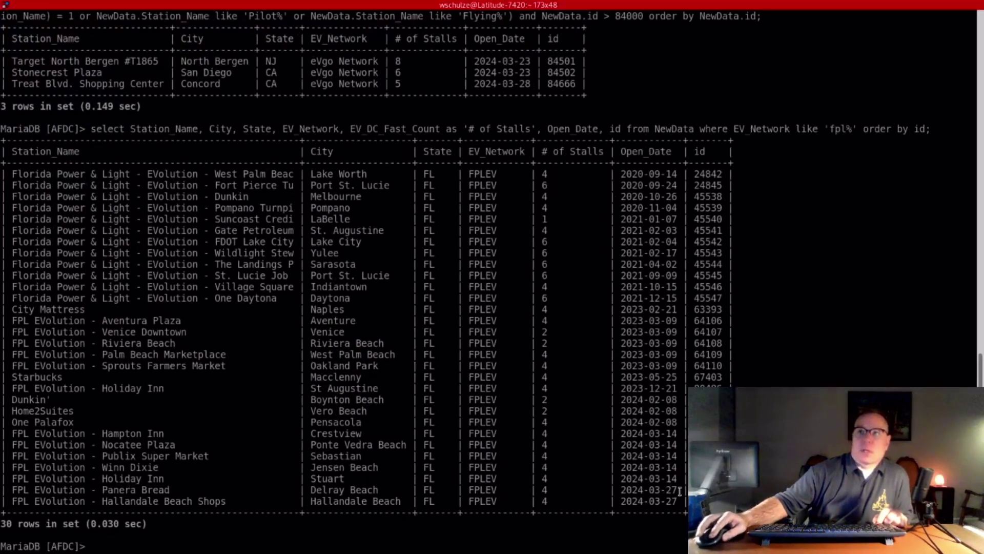
drag(680, 491, 619, 487)
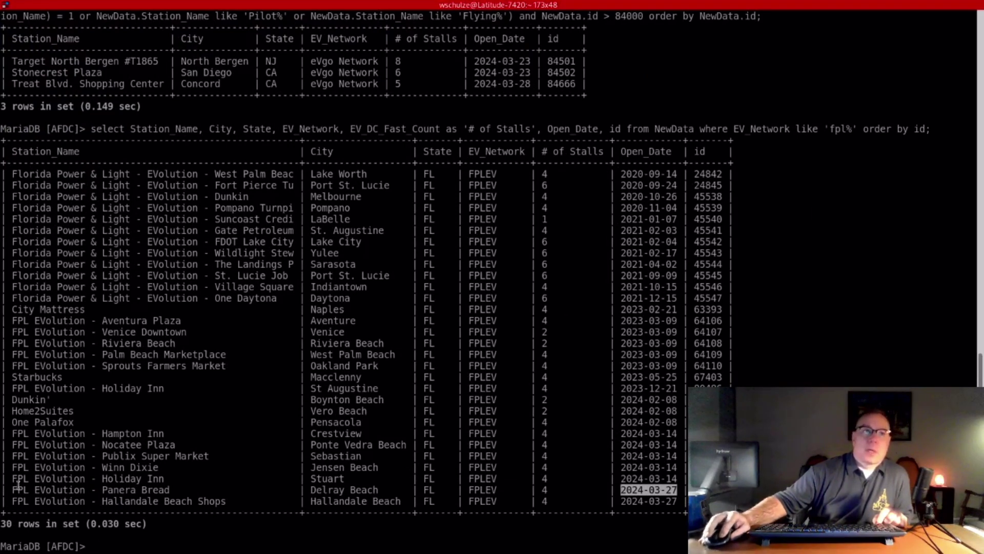
drag(2, 489, 685, 491)
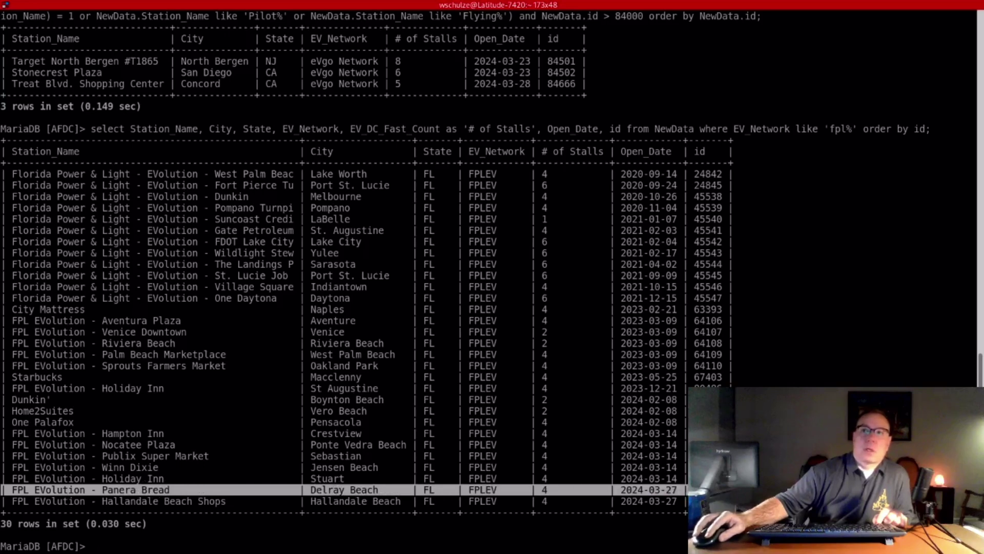